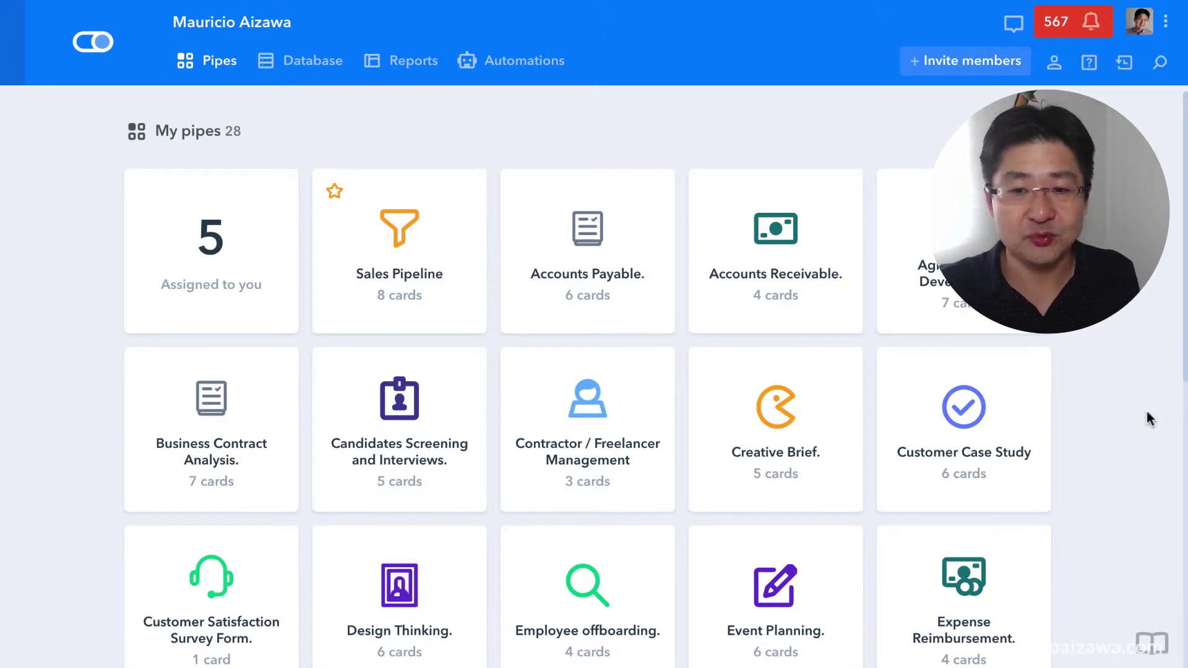
Scroll through all 28 pipes in My pipes, down to Vacation Requests and back up
scroll(1145, 408, "down", 3)
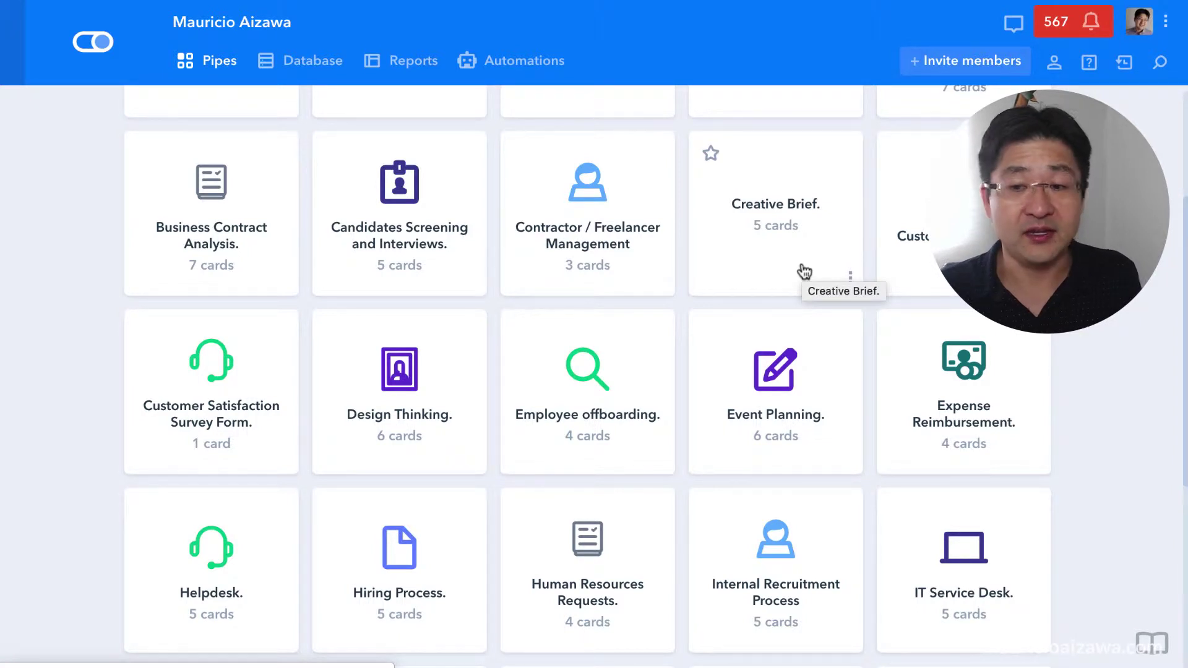
scroll(668, 371, "down", 3)
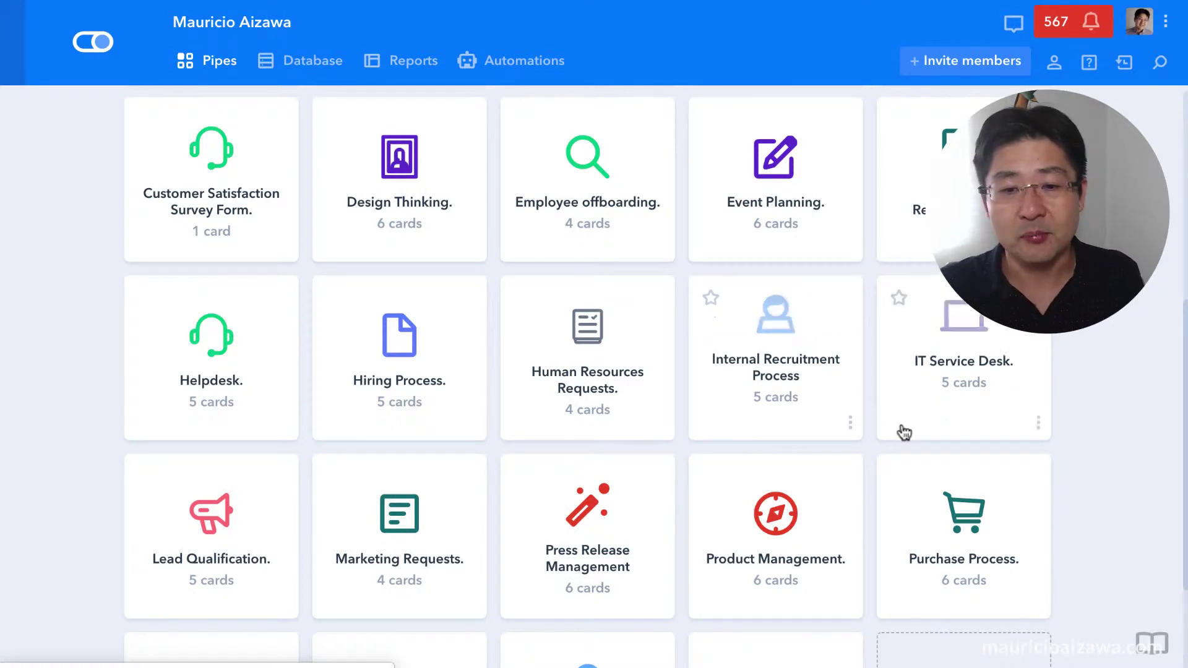
scroll(901, 429, "down", 3)
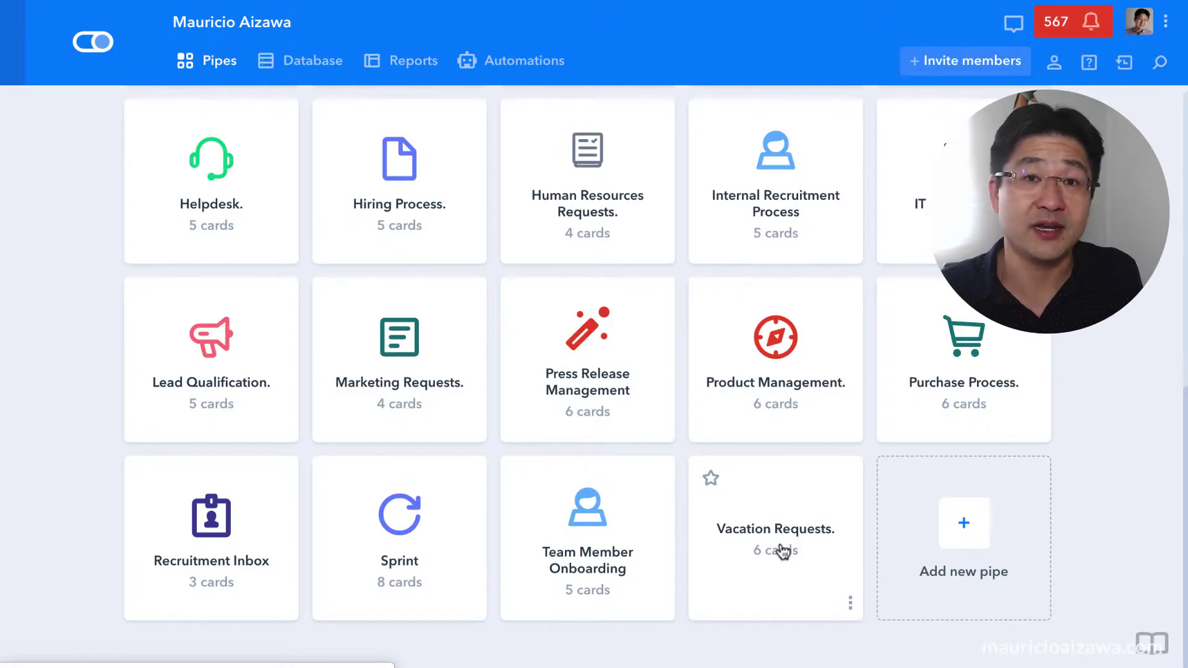
scroll(760, 489, "up", 10)
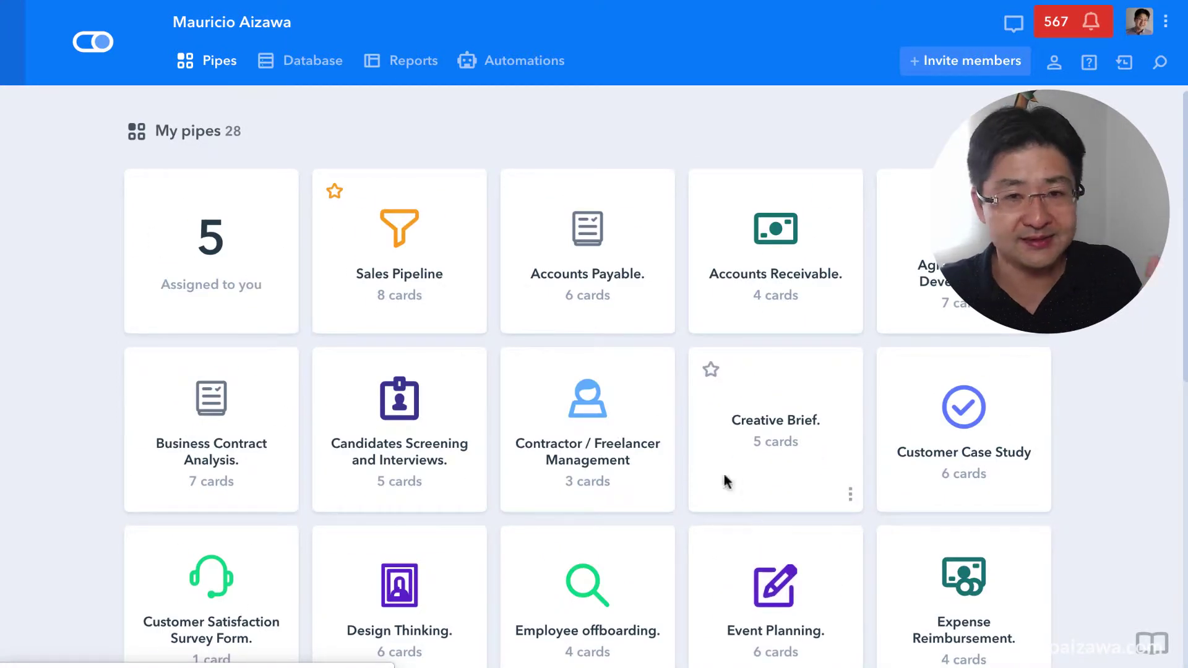
Open the Sales Pipeline and scroll its board right to the Negotiation, Won and Lost columns
left_click(394, 291)
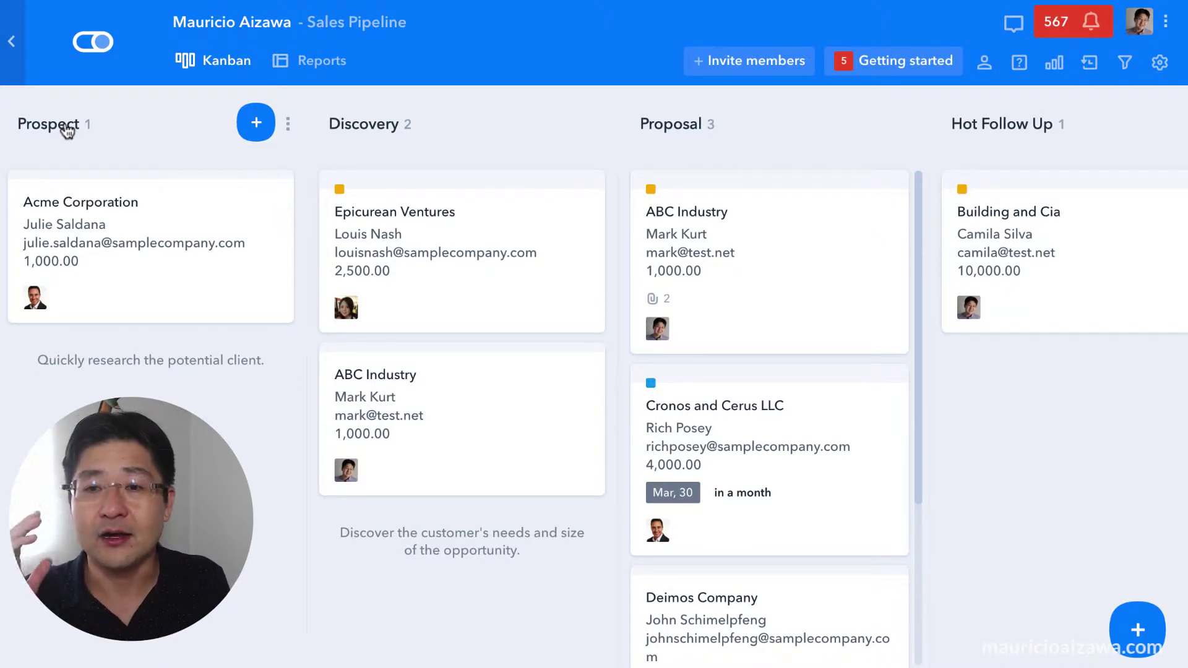
scroll(763, 199, "right", 6)
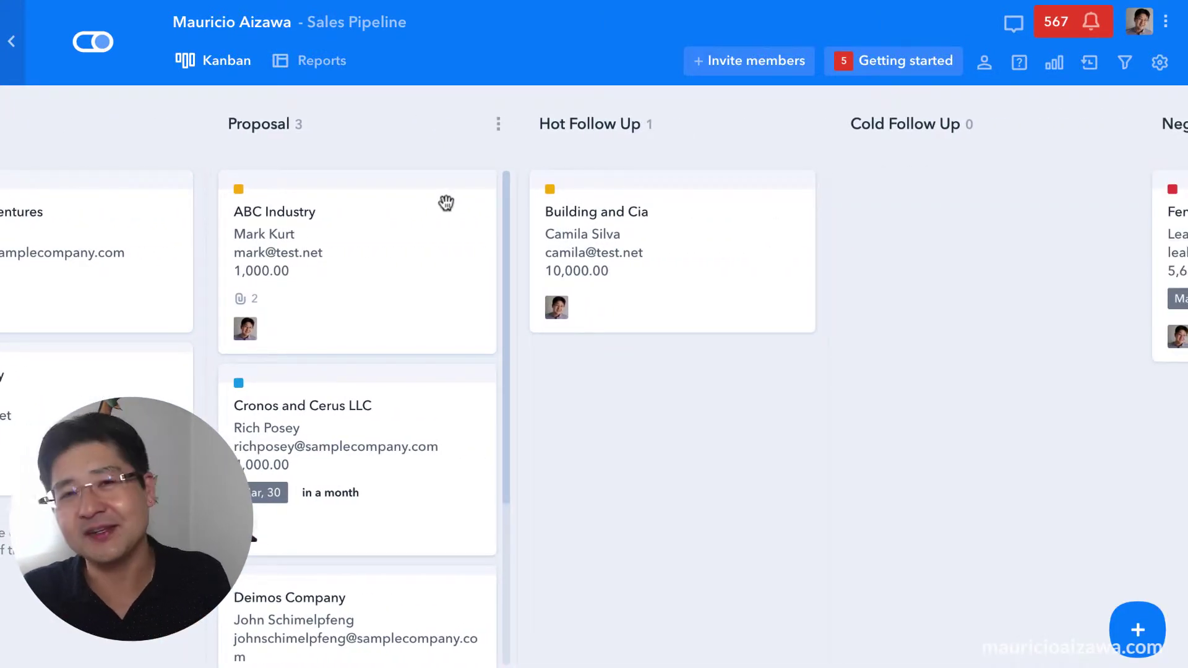
scroll(445, 202, "right", 3)
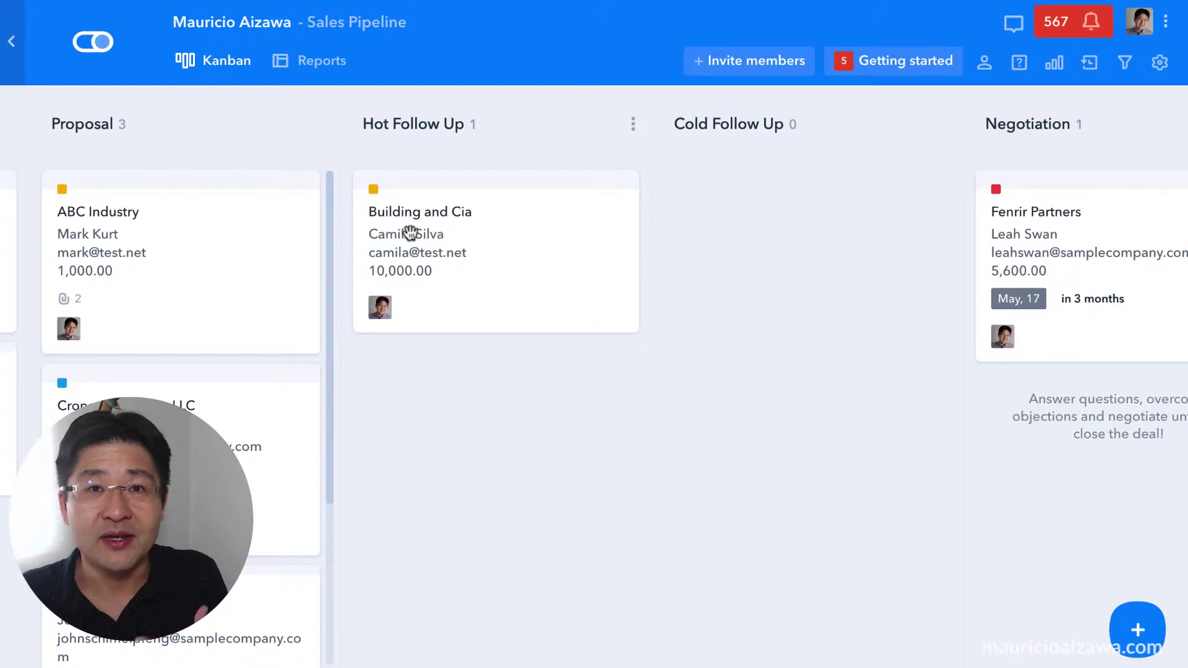
scroll(410, 234, "right", 10)
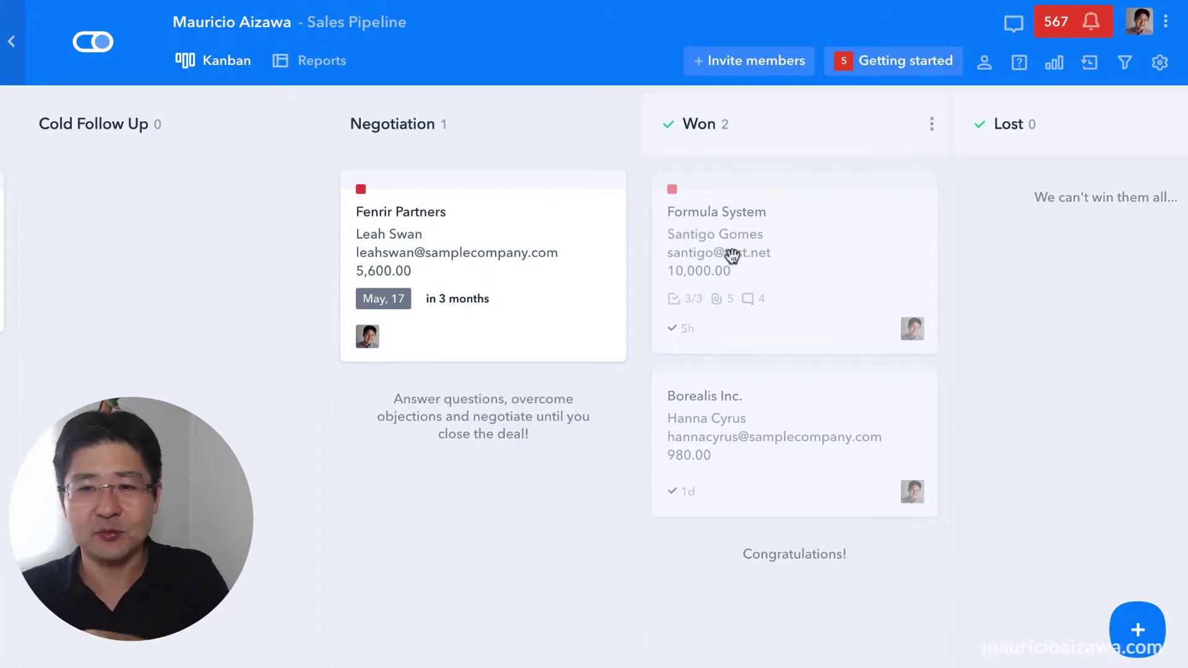
Open the won Formula System card and scroll past its start form to the phase History
left_click(769, 244)
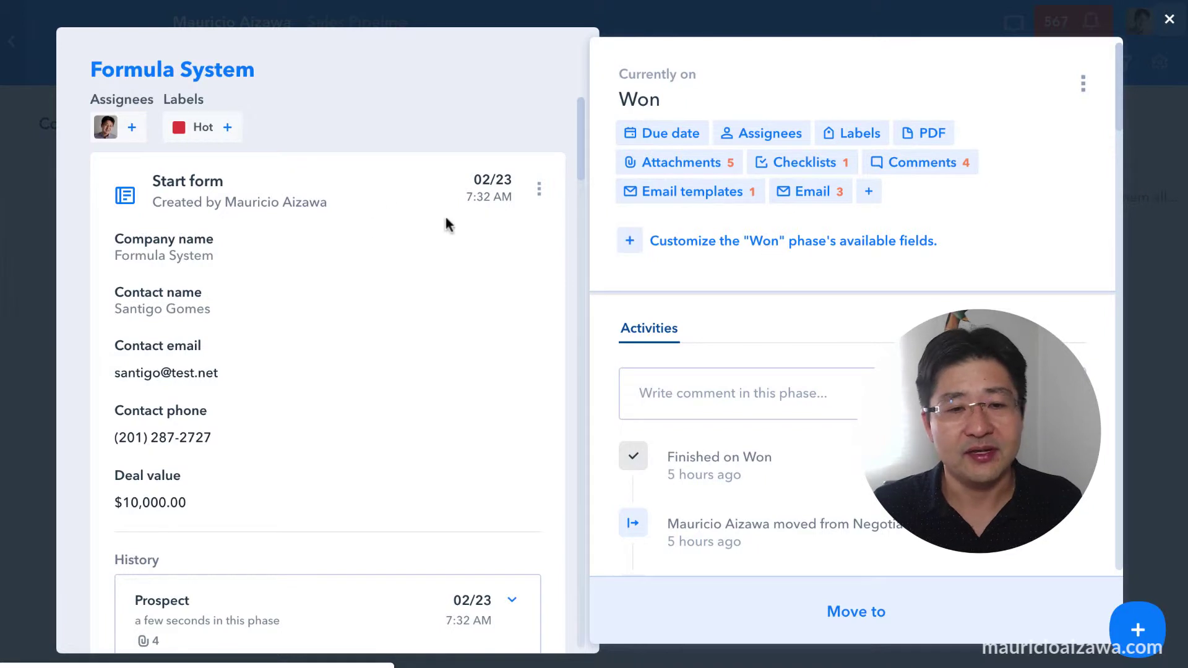
scroll(239, 379, "down", 1)
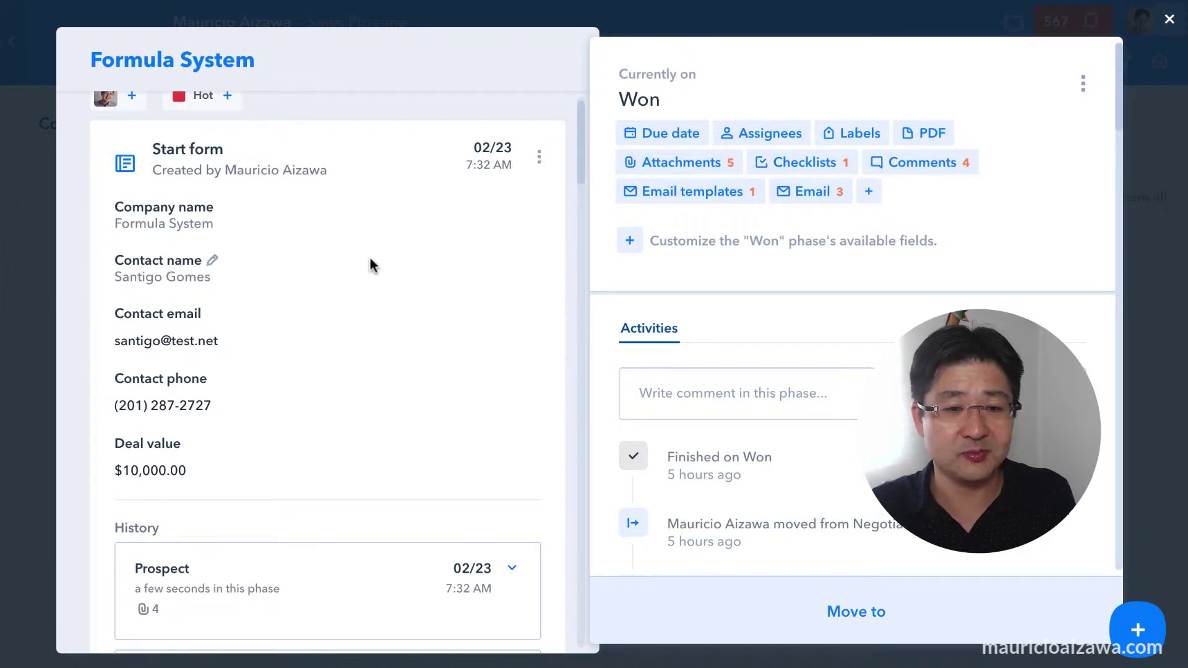
scroll(371, 264, "down", 5)
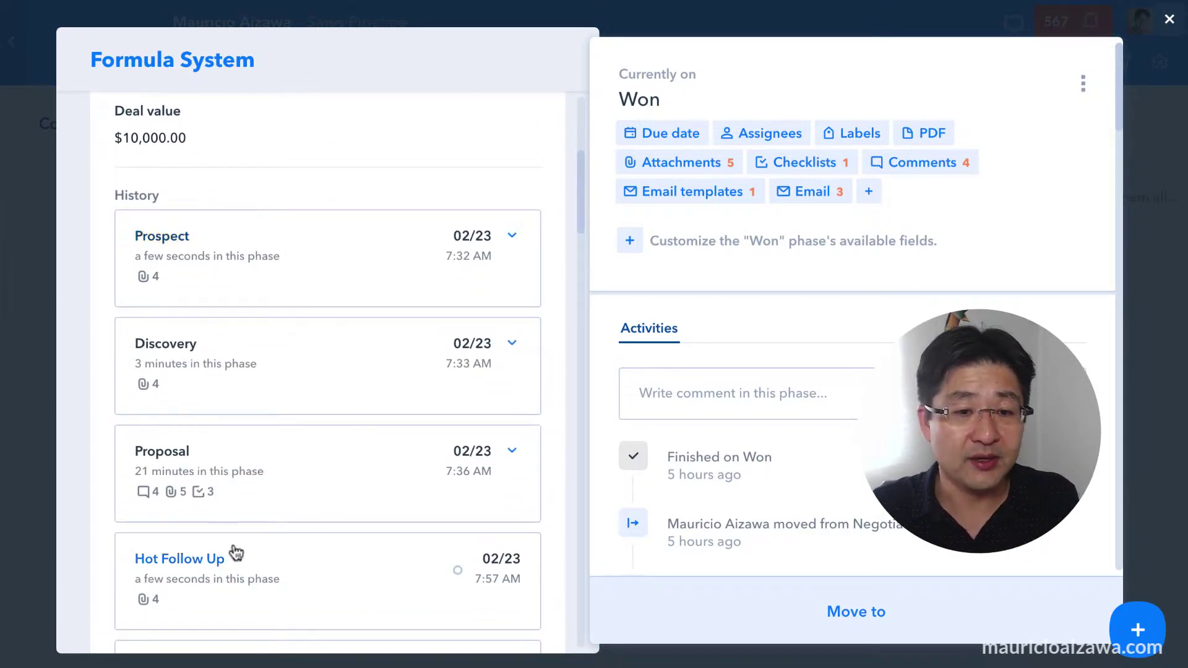
scroll(235, 548, "down", 1)
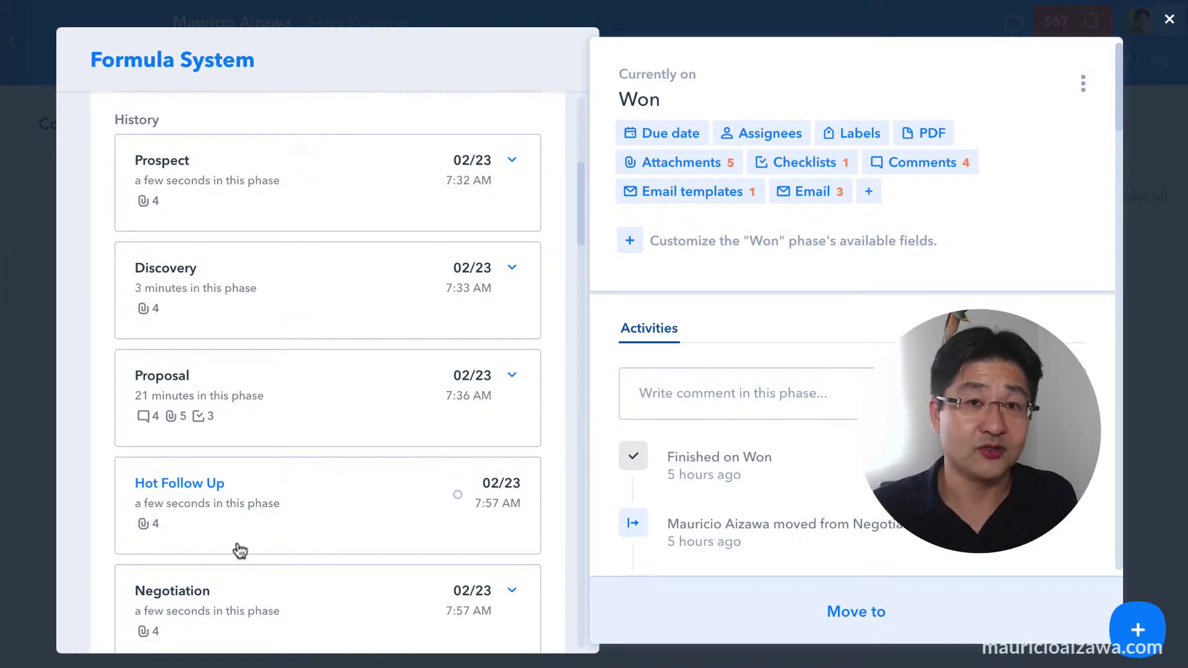
scroll(405, 568, "down", 2)
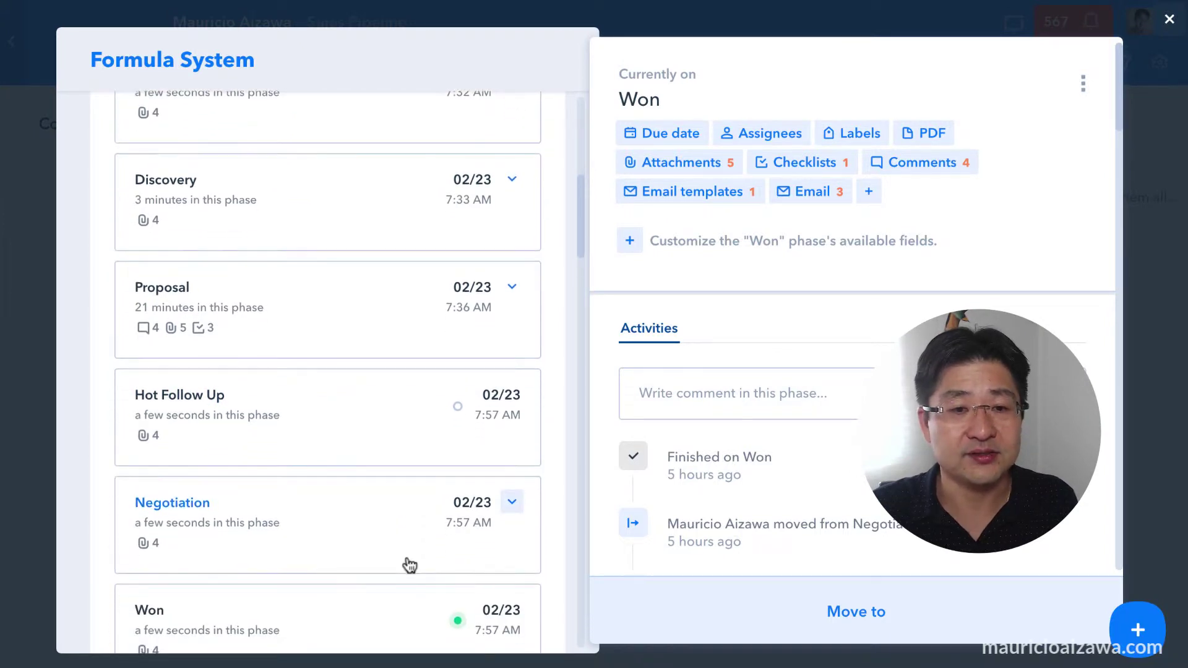
Expand the Discovery and Proposal phase fields, then scroll past Attachments to the four comments
left_click(513, 179)
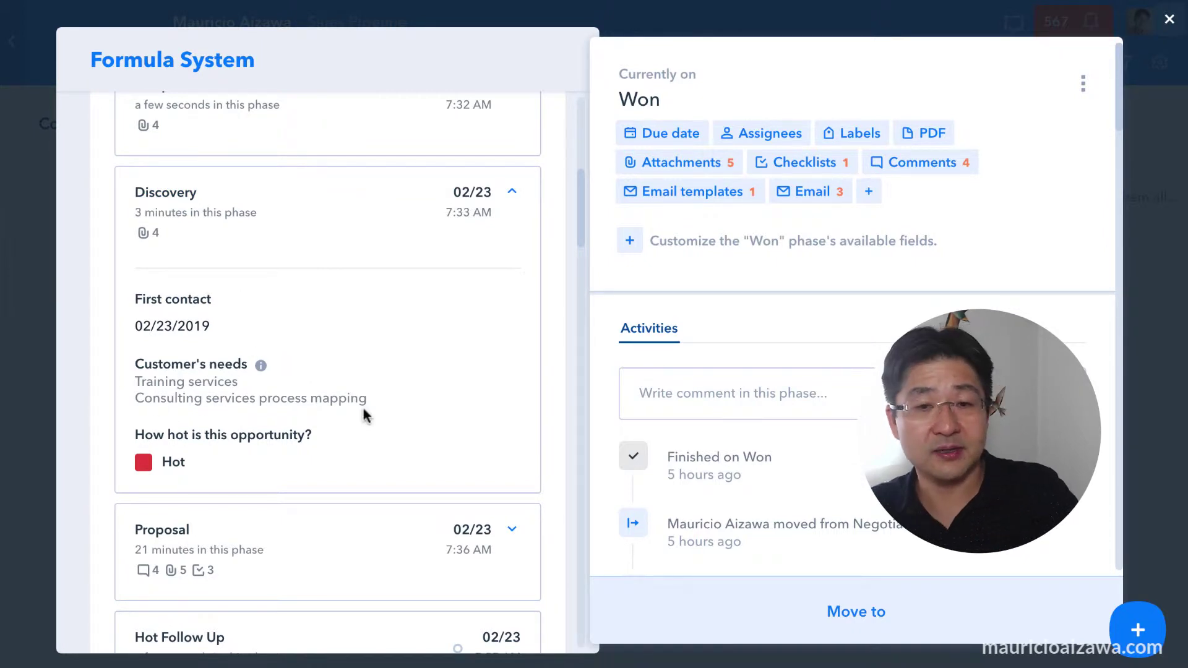
scroll(364, 411, "down", 2)
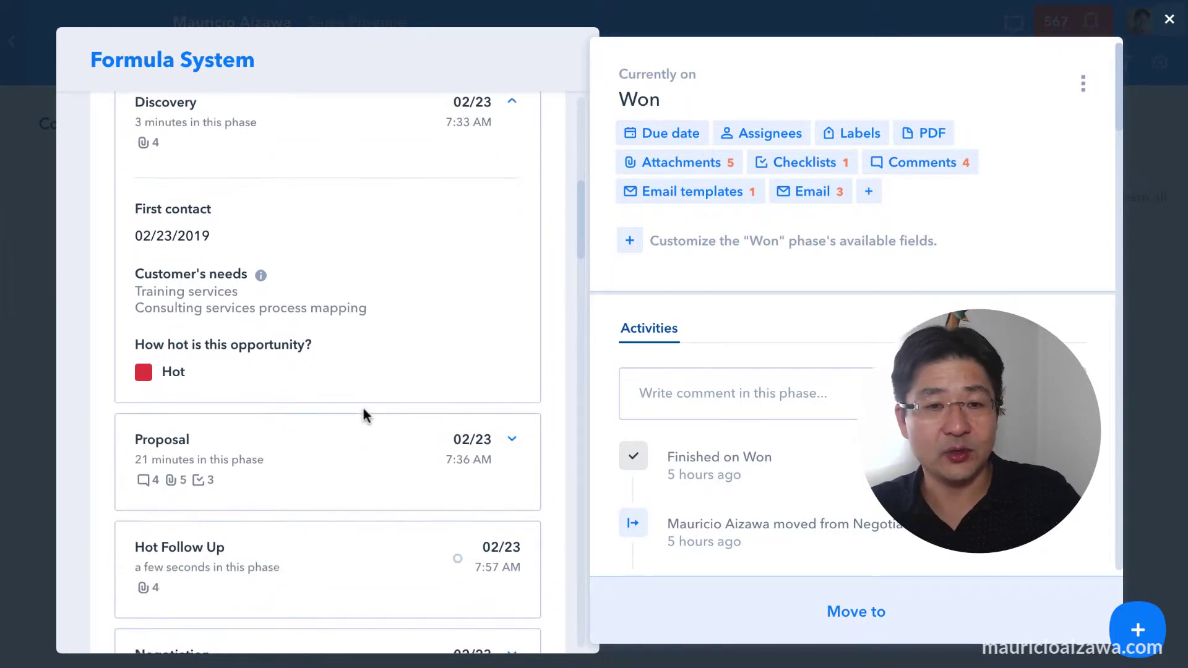
left_click(512, 443)
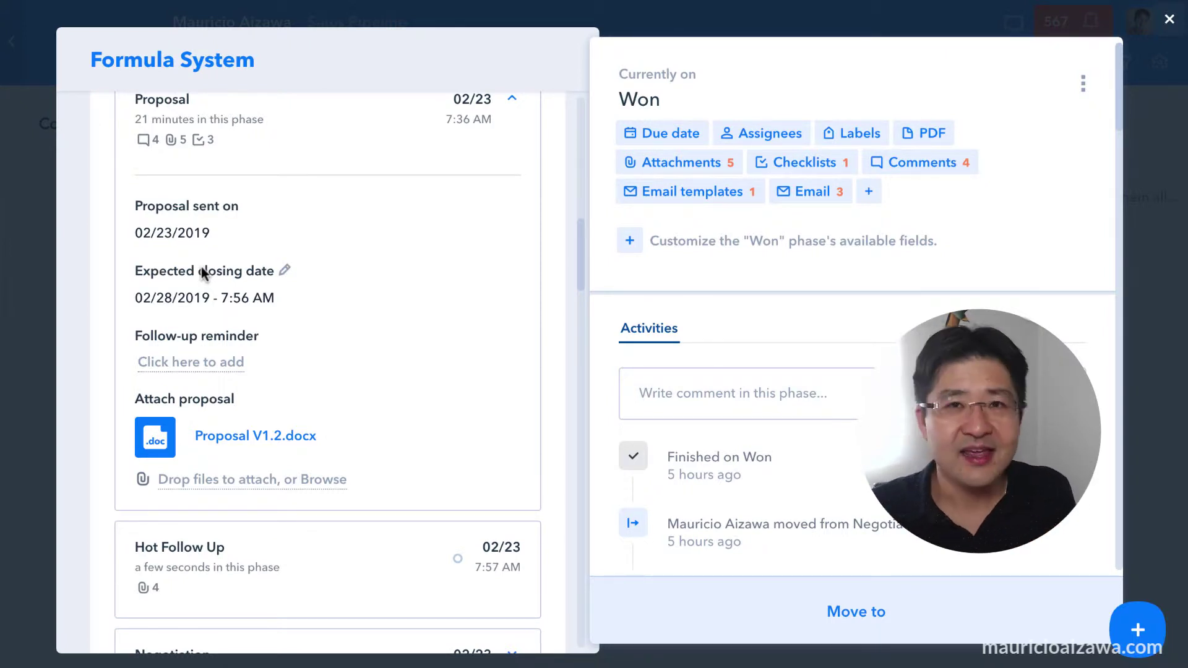
scroll(236, 226, "down", 8)
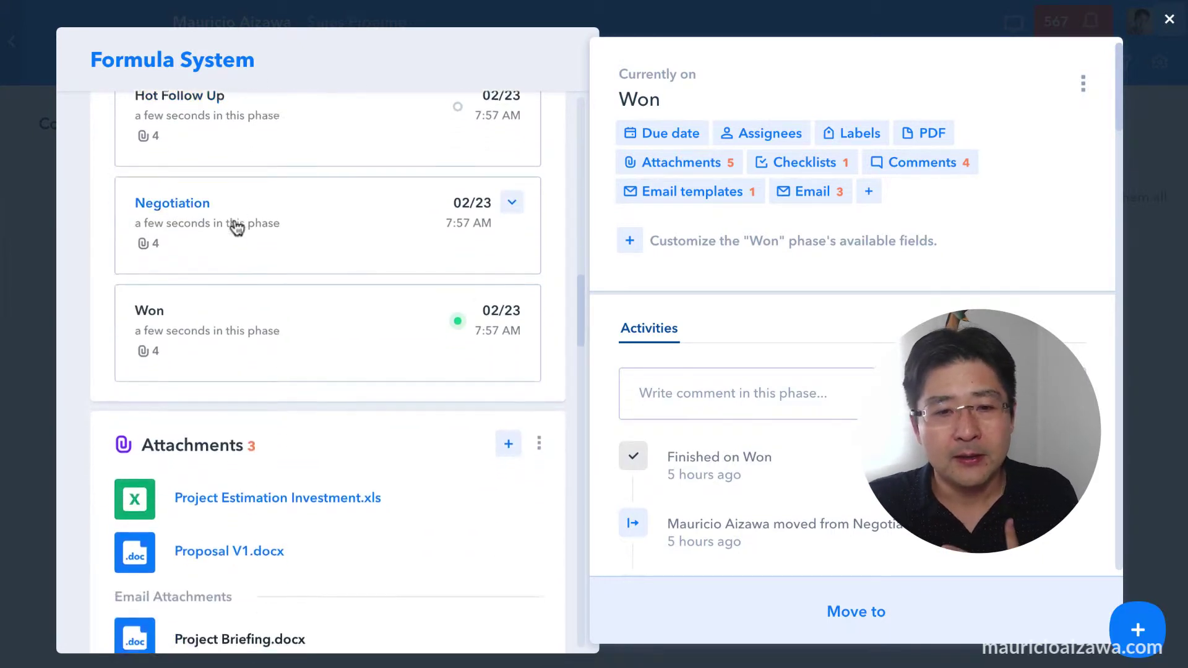
scroll(241, 234, "down", 5)
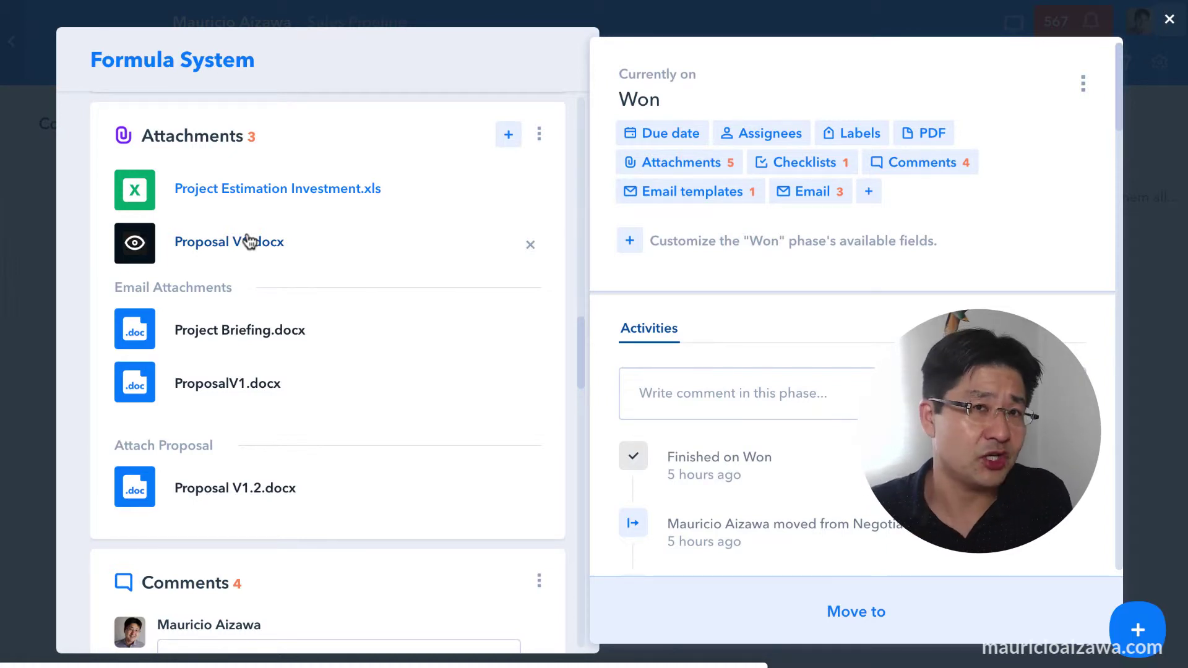
scroll(250, 241, "down", 8)
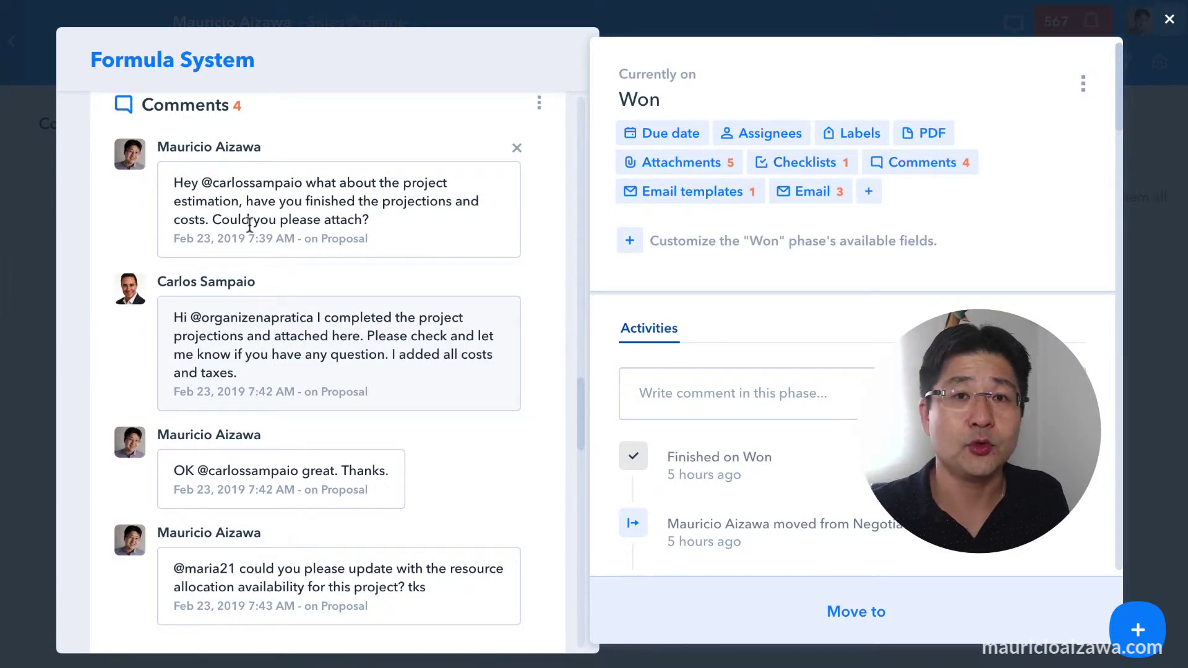
Scroll to the 'Proposal Follow-up - First try' email template and the card's three emails
scroll(310, 217, "down", 10)
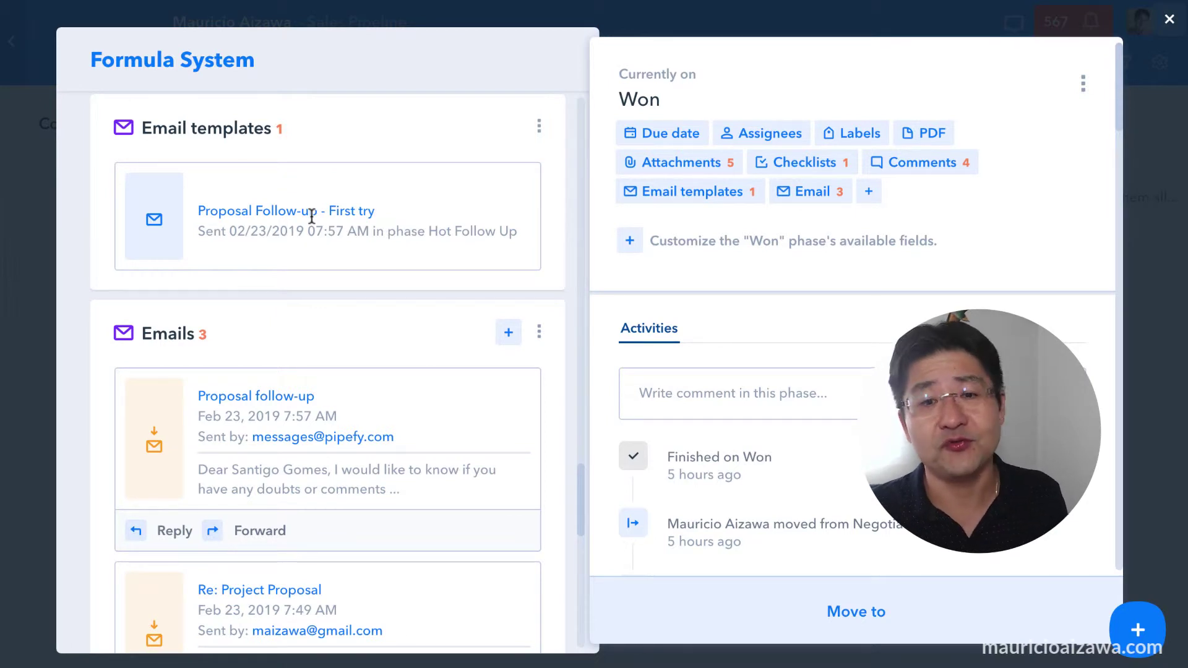
Expand the Project Proposal and Re: Project Proposal emails to read the client's reply and Project Briefing.docx
scroll(311, 217, "down", 3)
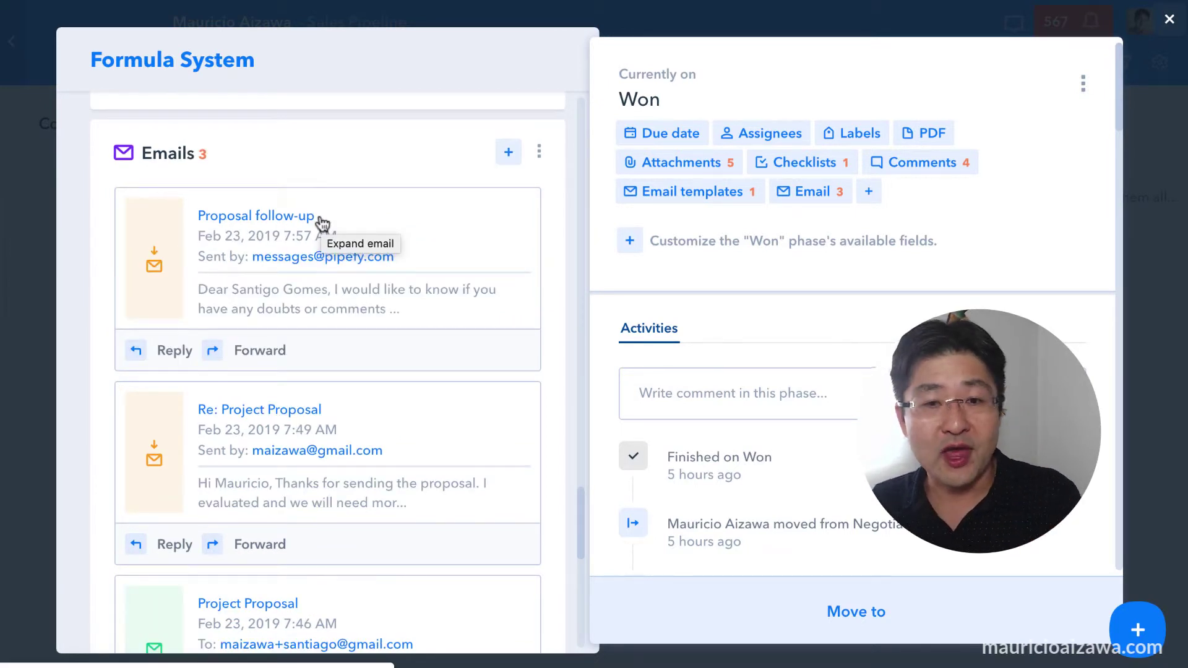
scroll(318, 289, "down", 3)
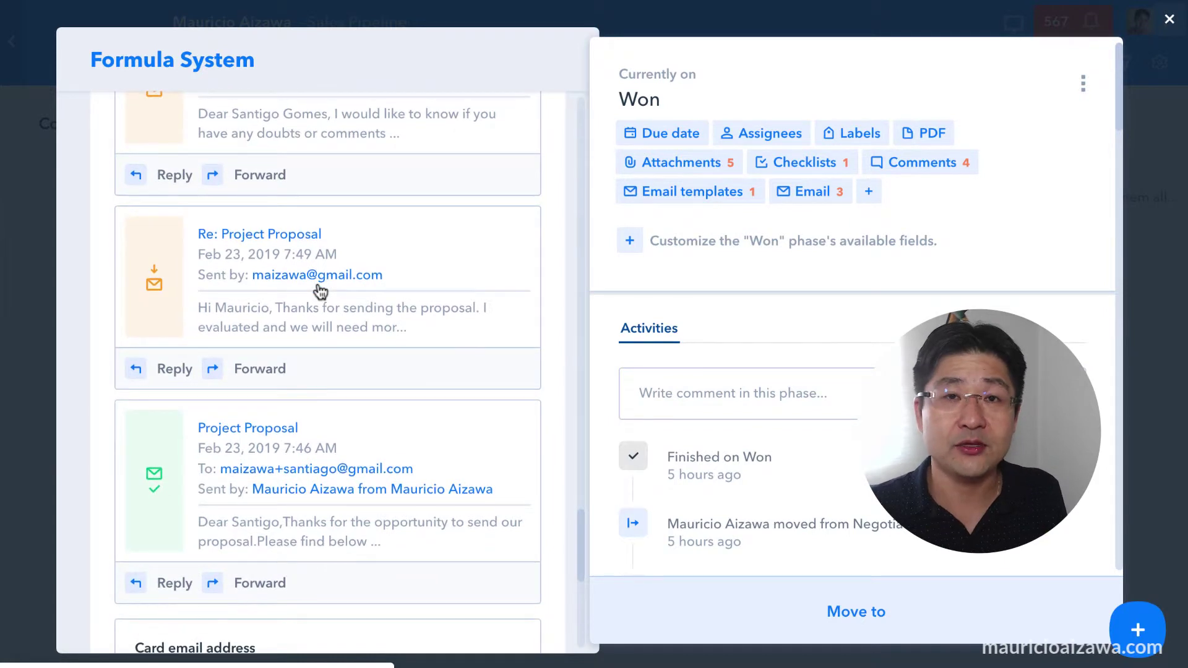
left_click(352, 489)
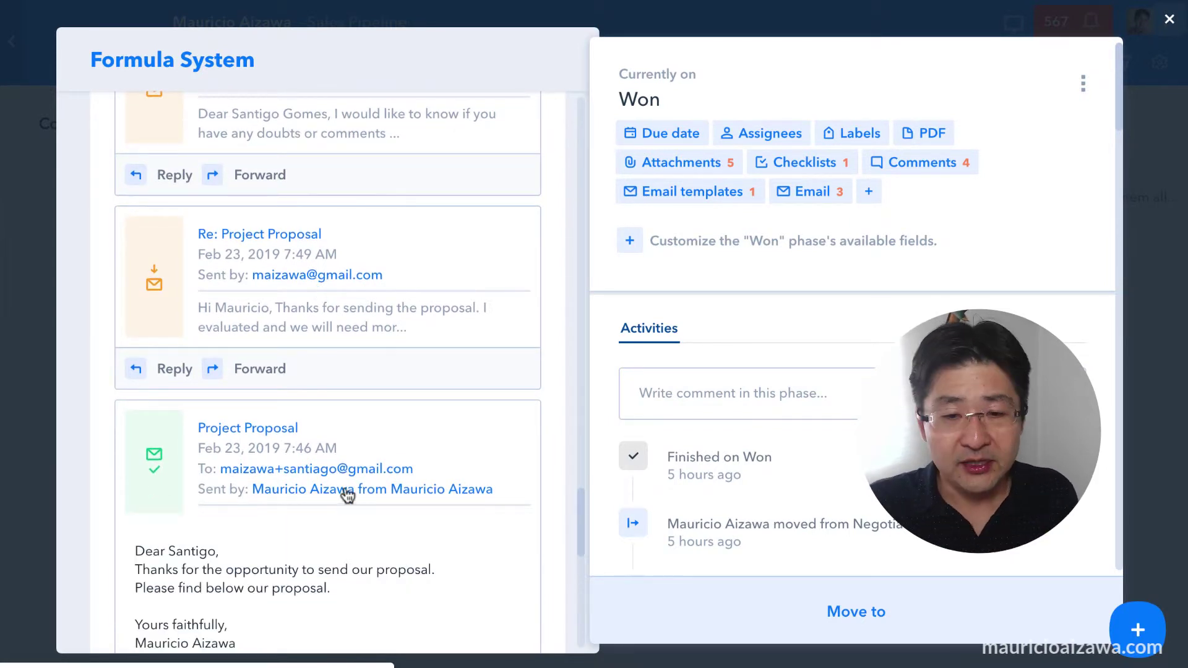
scroll(355, 470, "down", 2)
scroll(352, 439, "up", 2)
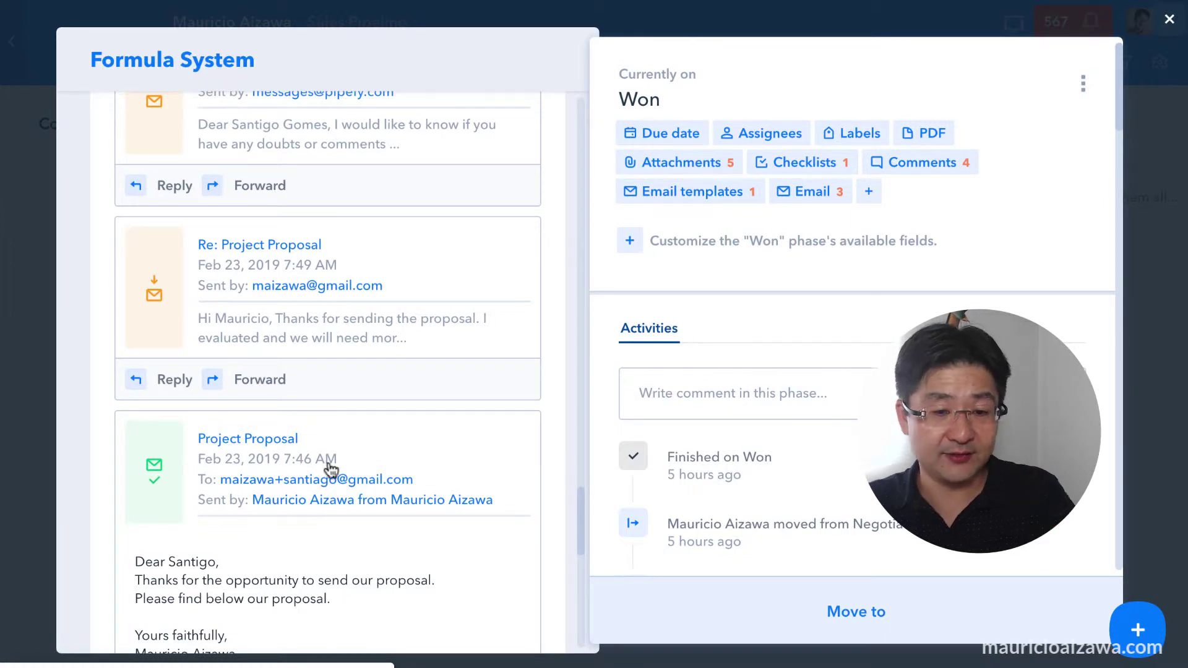
scroll(329, 477, "down", 1)
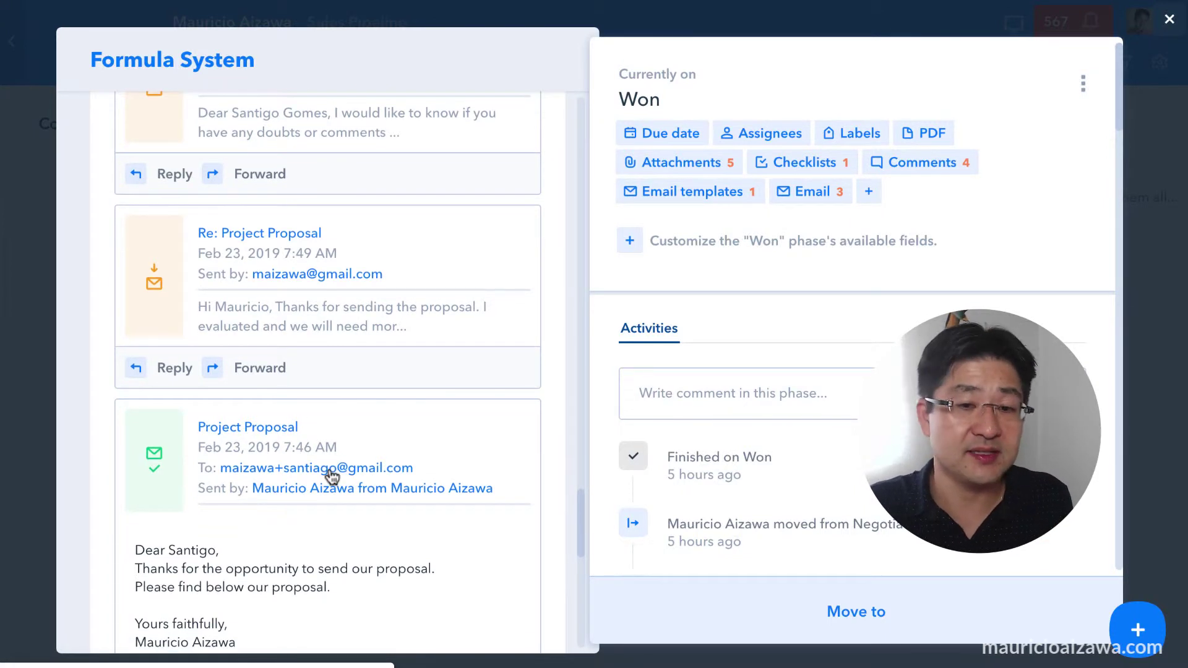
left_click(316, 327)
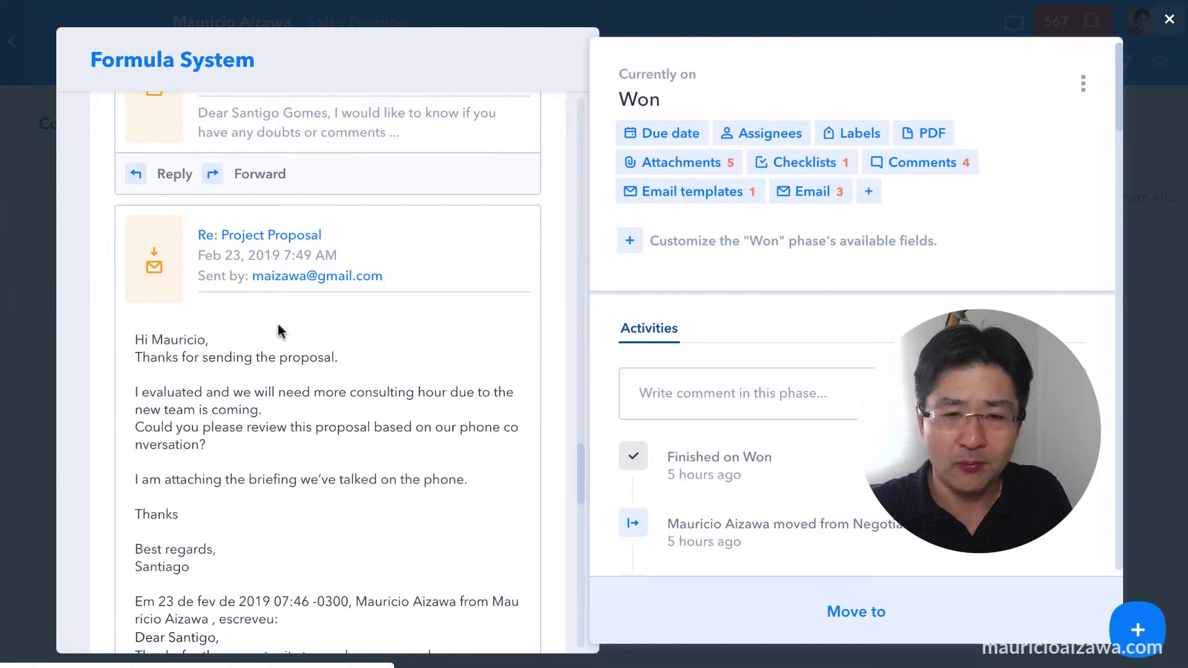
scroll(280, 328, "down", 14)
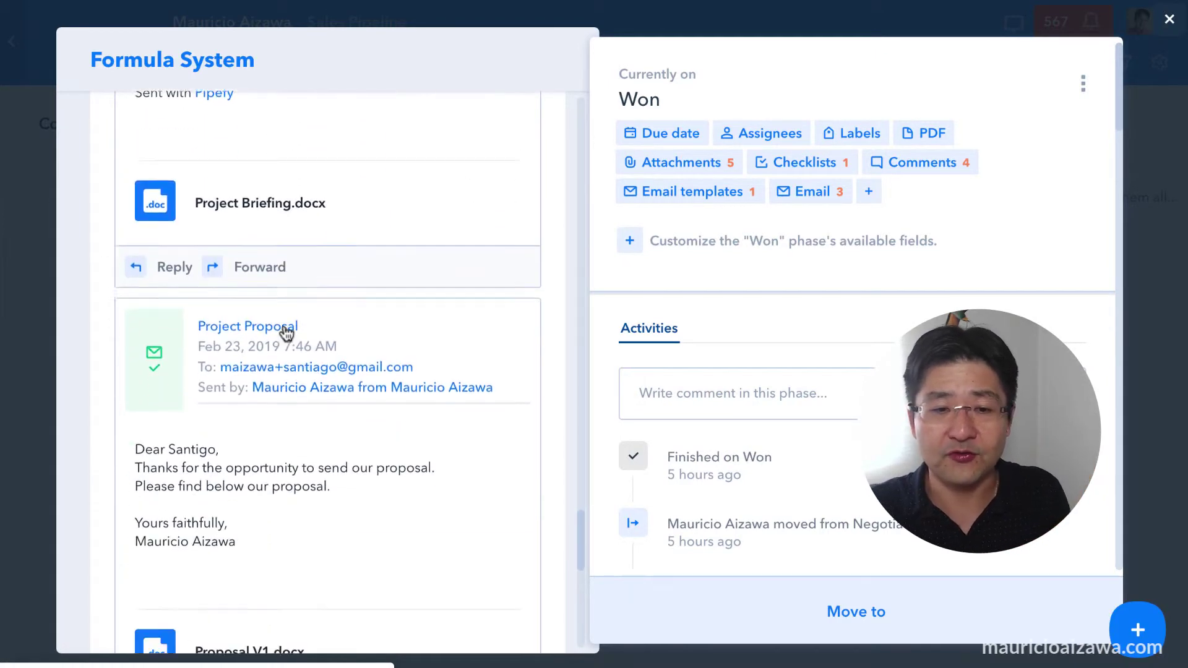
Review the card email address and the fully ticked checklist, then close the Formula System card
scroll(286, 328, "down", 7)
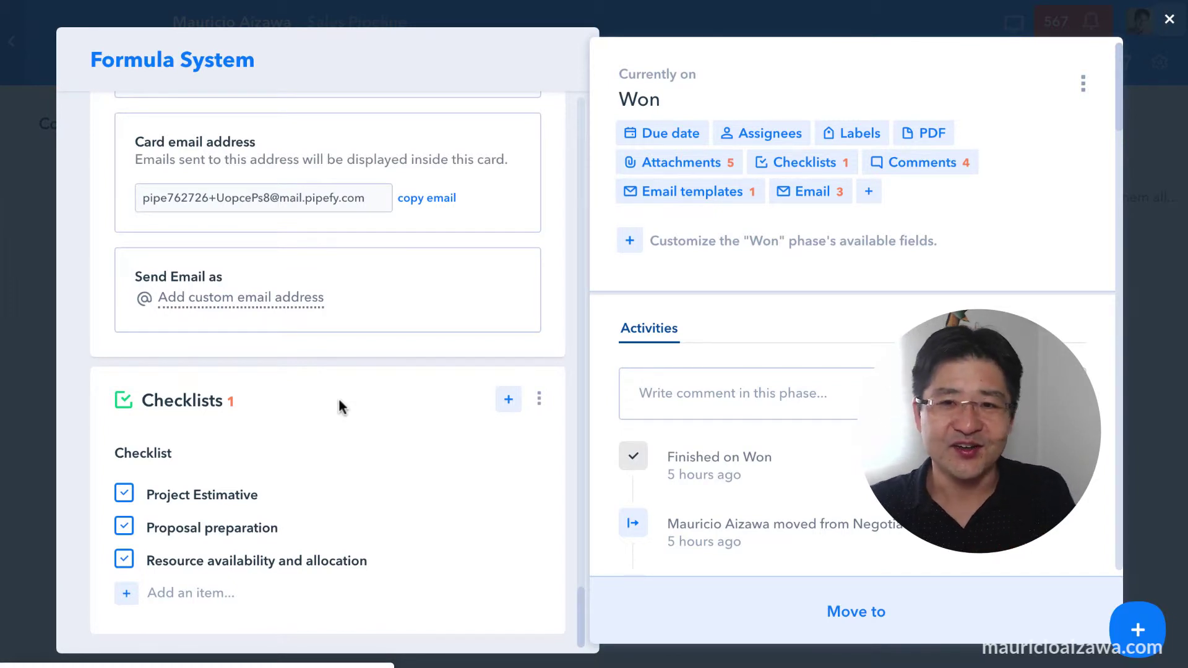
left_click(1168, 154)
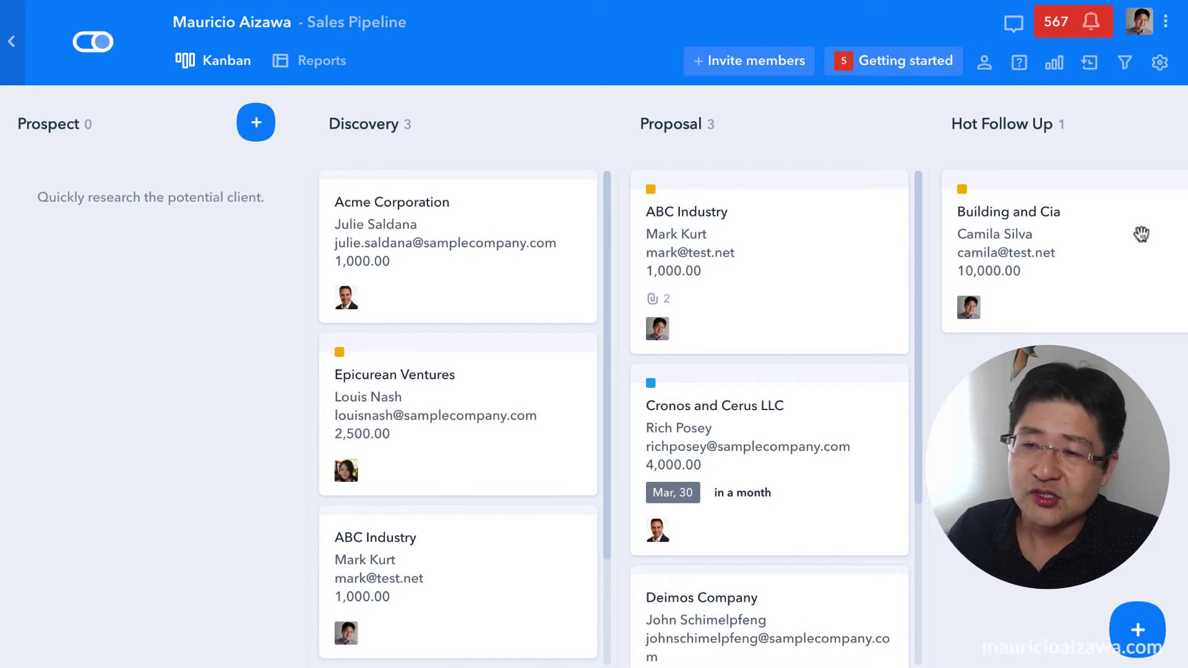
Open the Sales Pipeline Reports and scroll down to the cumulative flow totals
left_click(1052, 72)
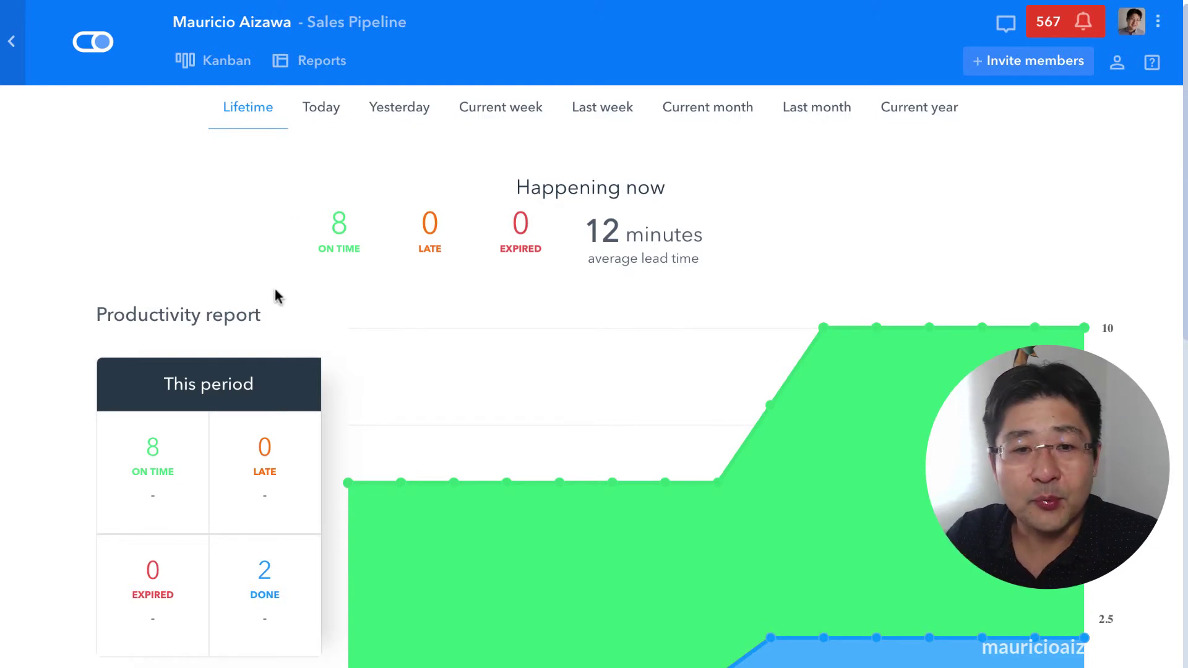
scroll(263, 325, "down", 3)
scroll(266, 318, "down", 5)
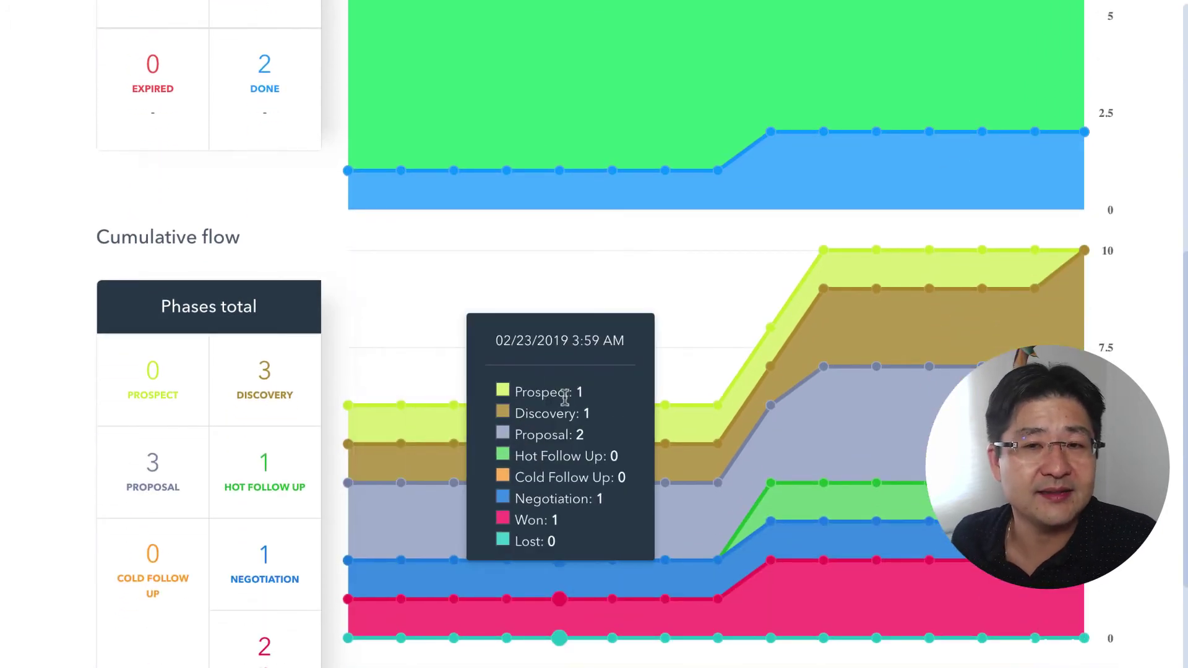
scroll(146, 455, "down", 3)
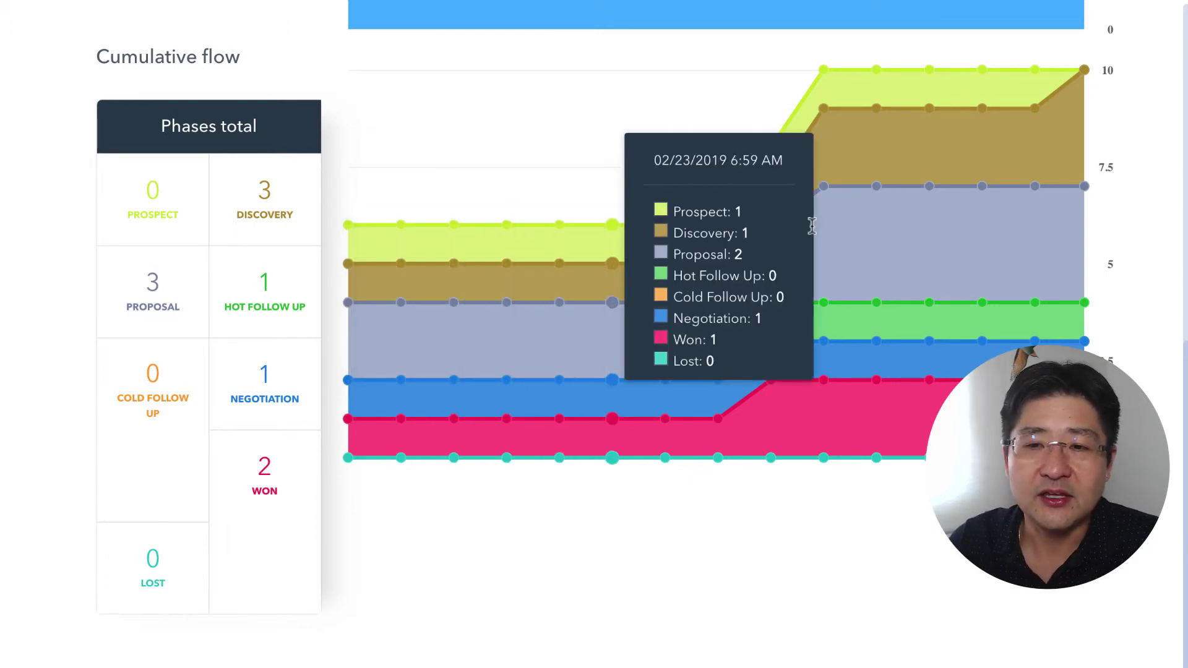
scroll(537, 169, "up", 8)
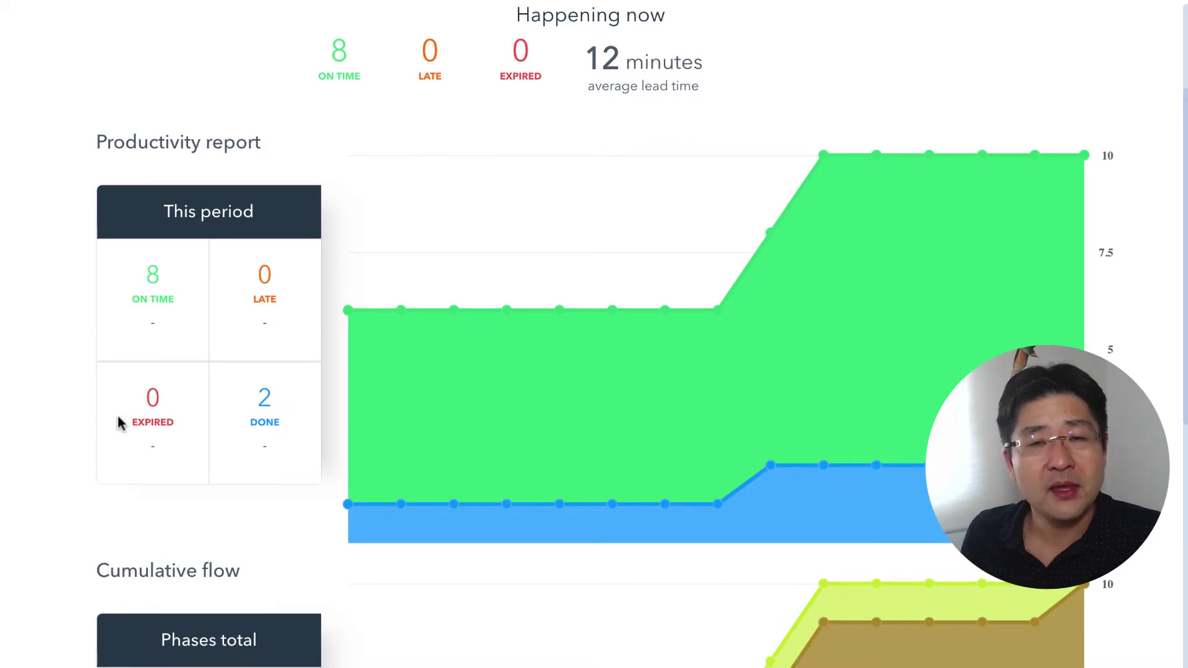
Scroll back to the top of the reports and return to the Sales Pipeline Kanban board
scroll(117, 414, "up", 3)
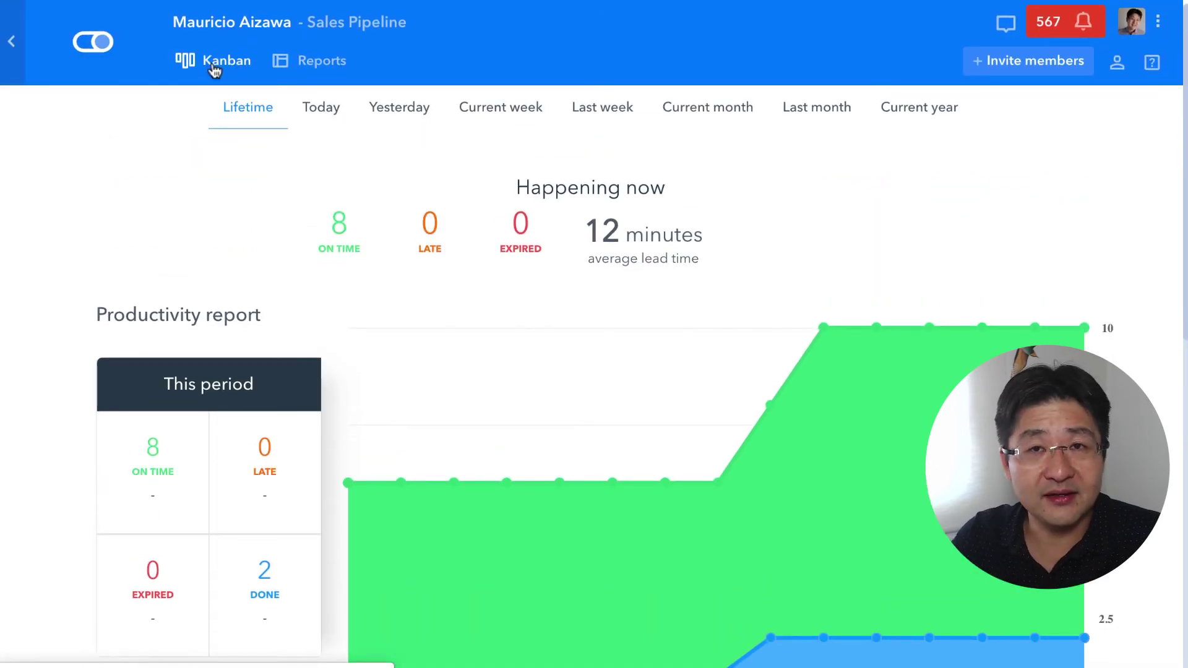
left_click(213, 65)
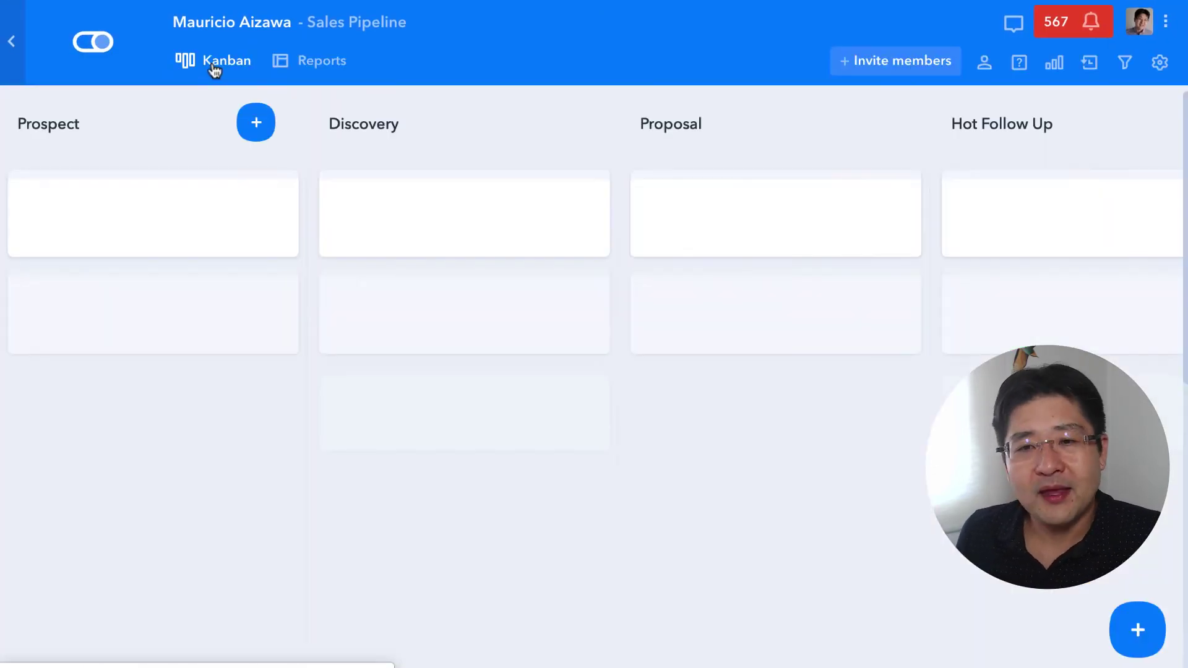